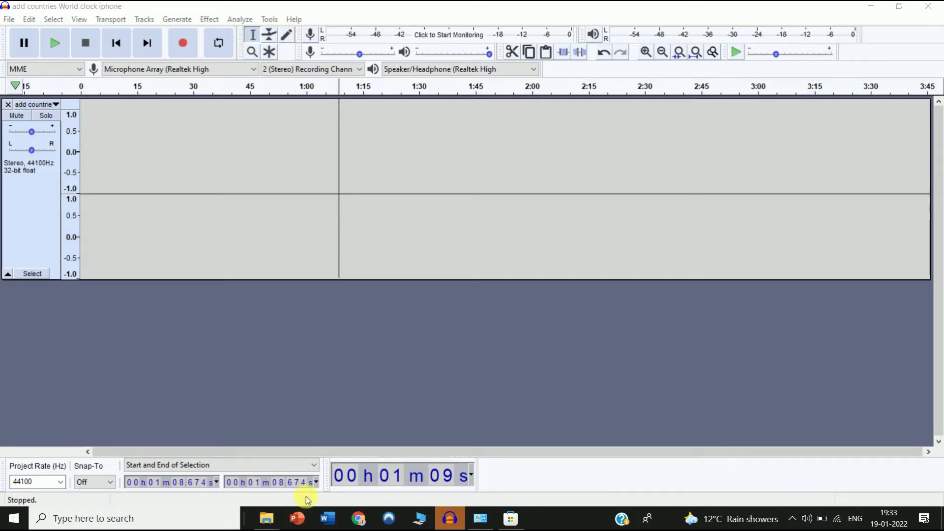
# Focus the Audacity window and bring up its File menu.
pyautogui.click(449, 521)
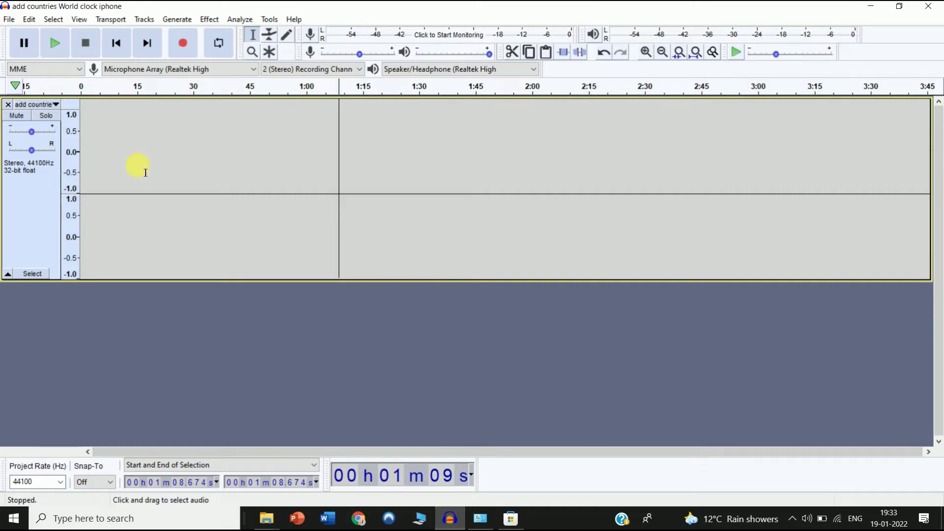
pyautogui.click(9, 19)
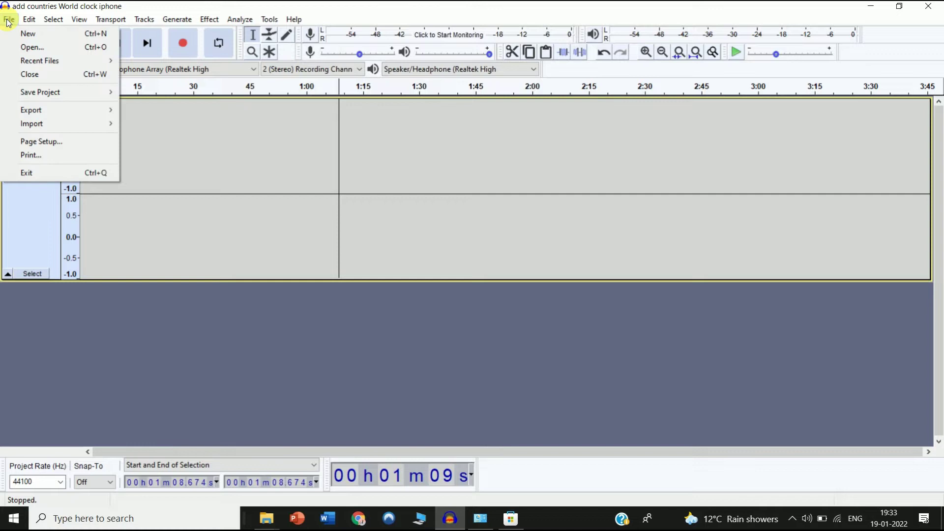
# Try opening the 'add countries World clock iphone' MP4 and dismiss the FFmpeg-required error.
pyautogui.click(24, 48)
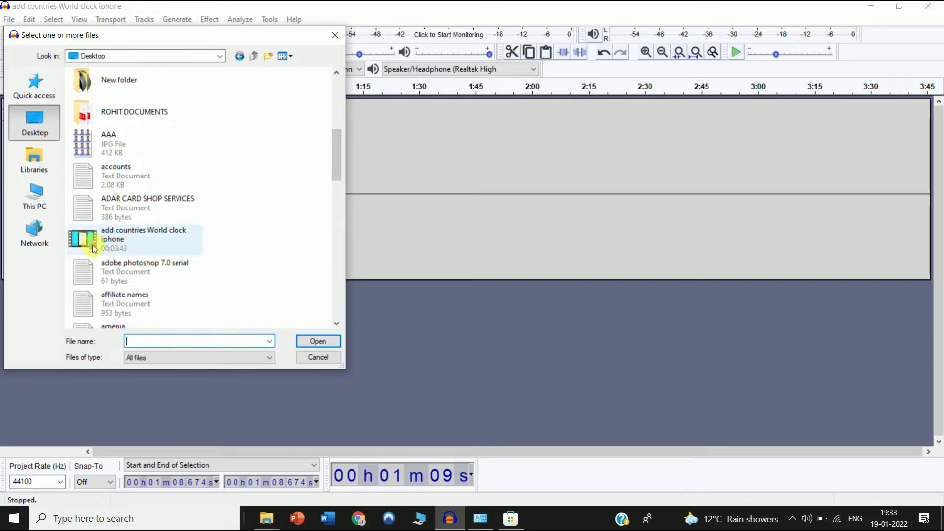
pyautogui.doubleClick(114, 245)
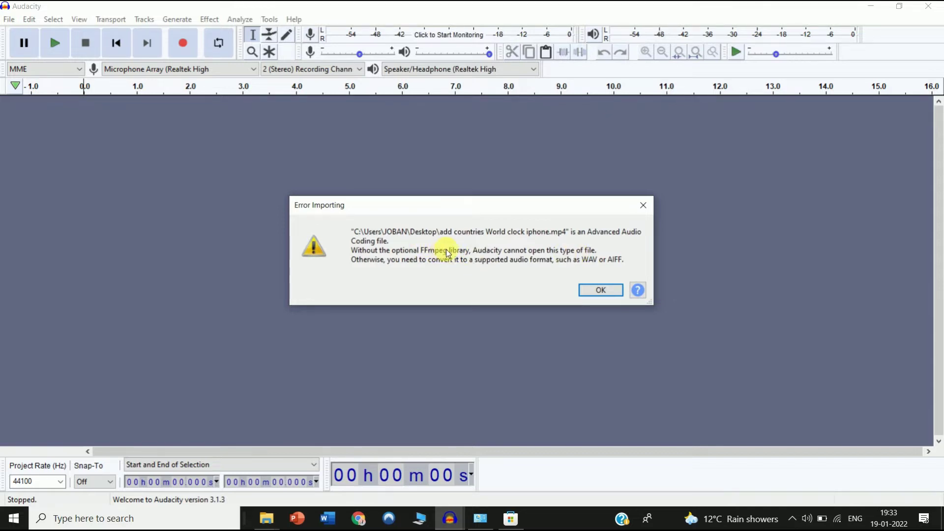
pyautogui.click(601, 290)
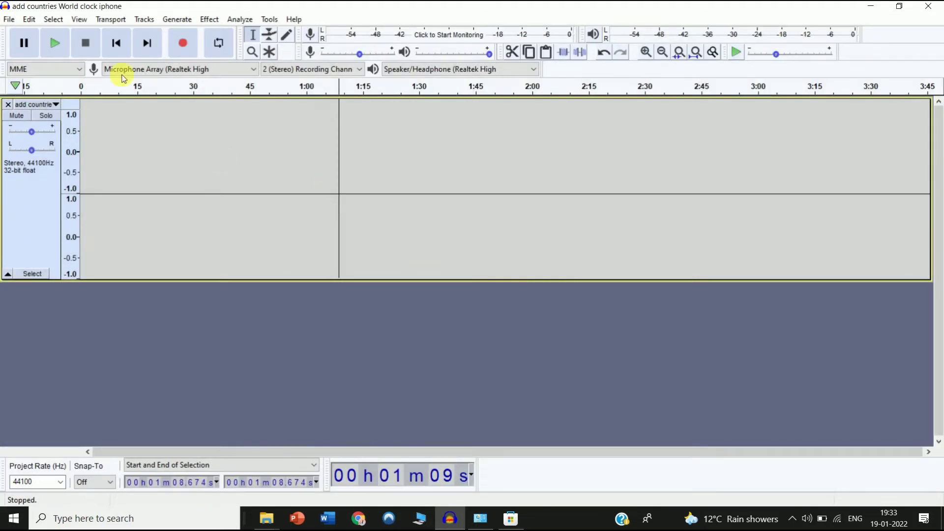
# From Preferences > Libraries, open the FFmpeg Library Download help page in the browser.
pyautogui.click(30, 19)
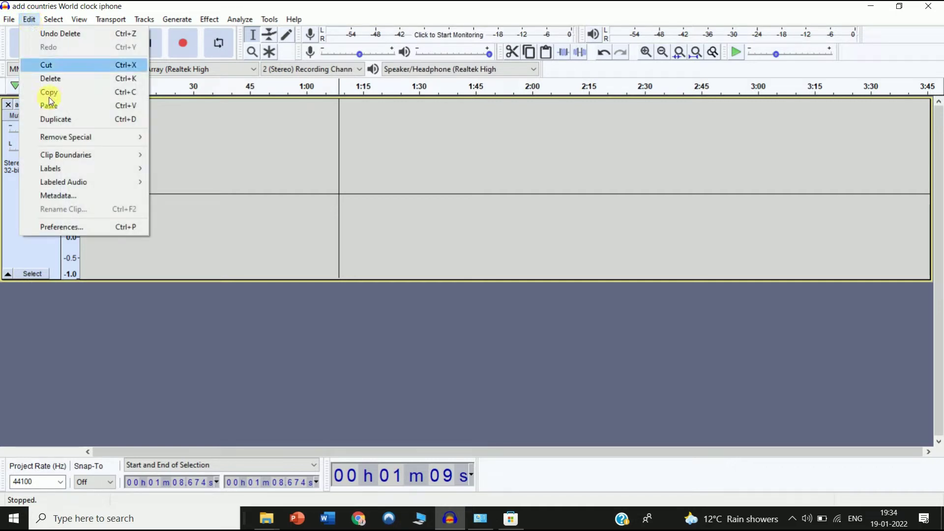
pyautogui.click(62, 228)
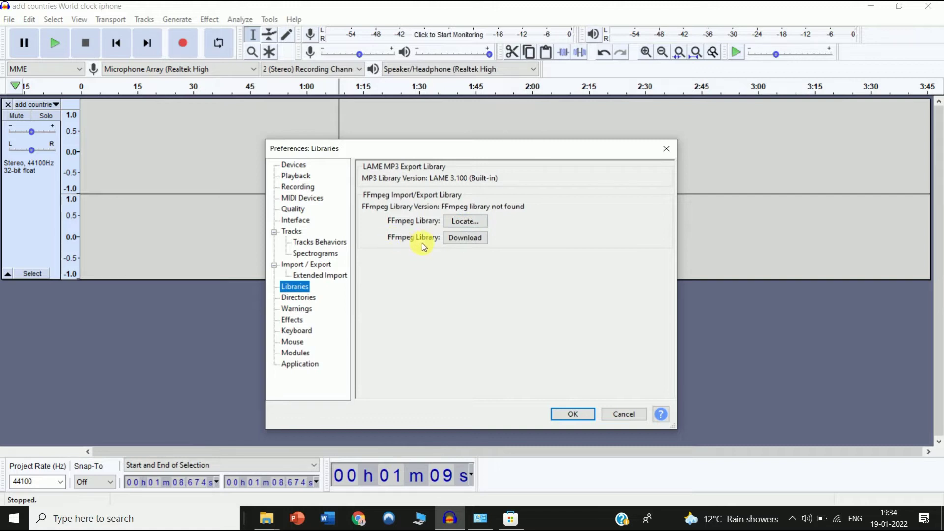
pyautogui.click(465, 238)
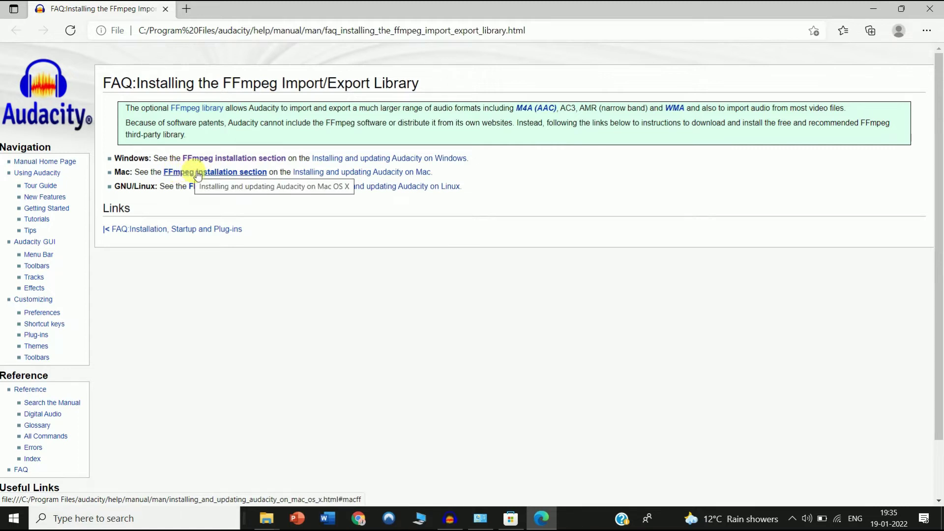
# Follow the Windows section and 'Installing FFmpeg for Windows' links to the external FFmpeg download page.
pyautogui.click(226, 158)
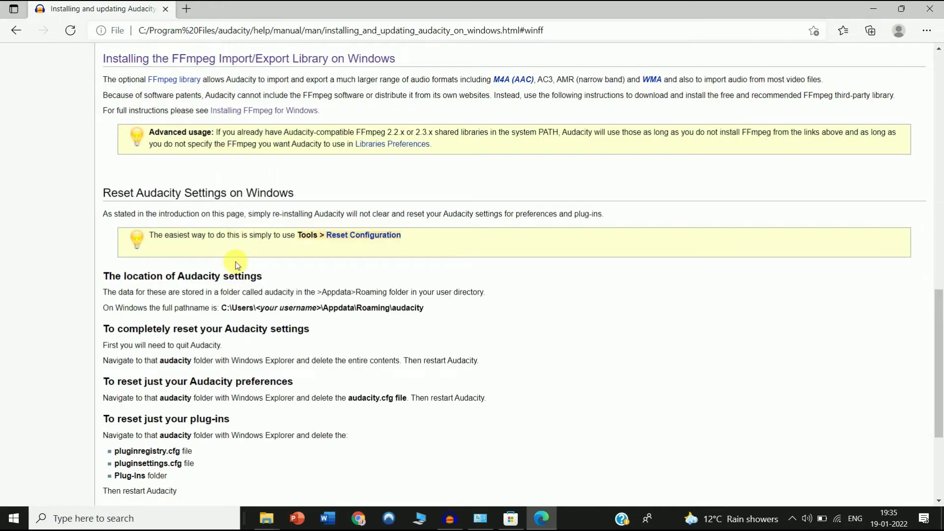
pyautogui.scroll(1, 237, 264)
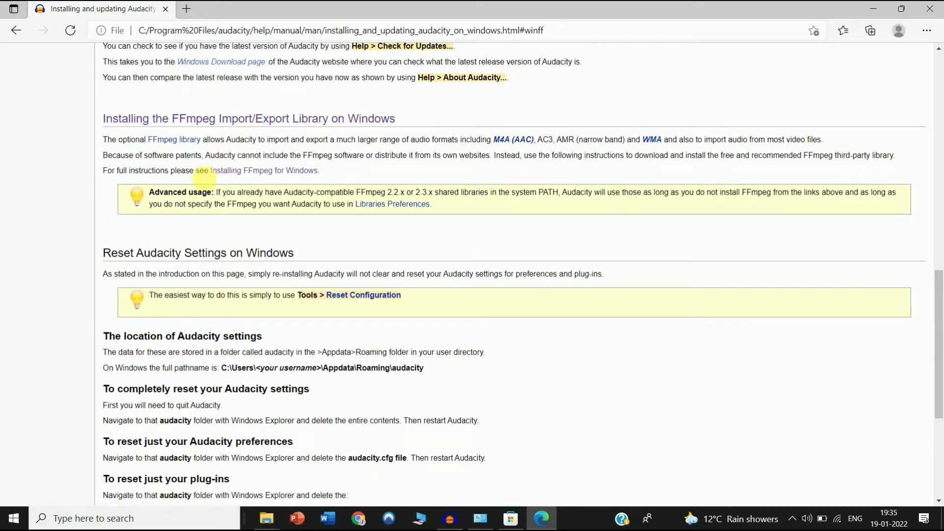
pyautogui.click(274, 176)
pyautogui.scroll(-2, 202, 170)
pyautogui.scroll(1, 201, 170)
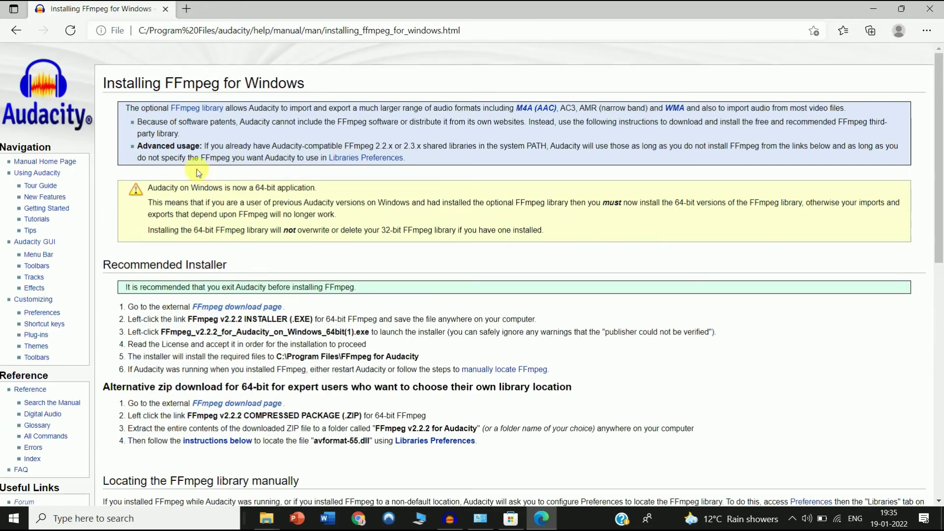
pyautogui.scroll(-2, 188, 250)
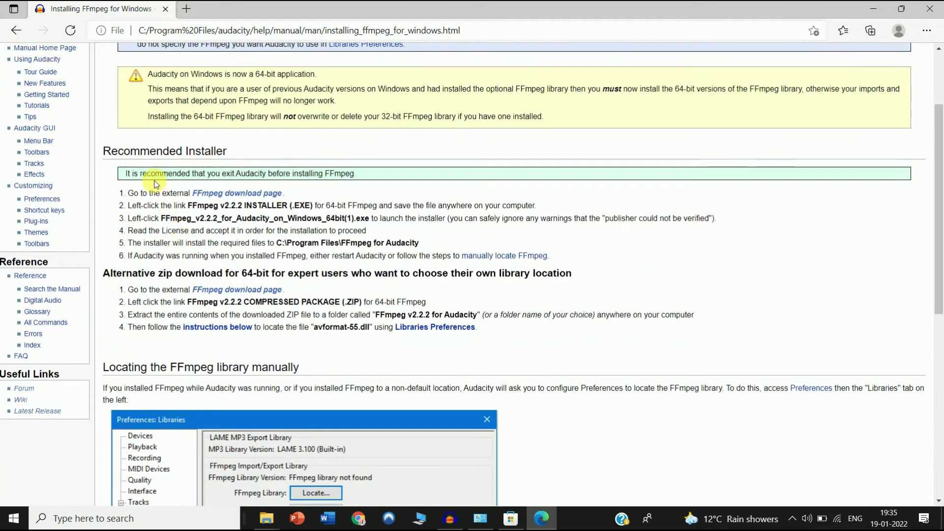
pyautogui.click(226, 197)
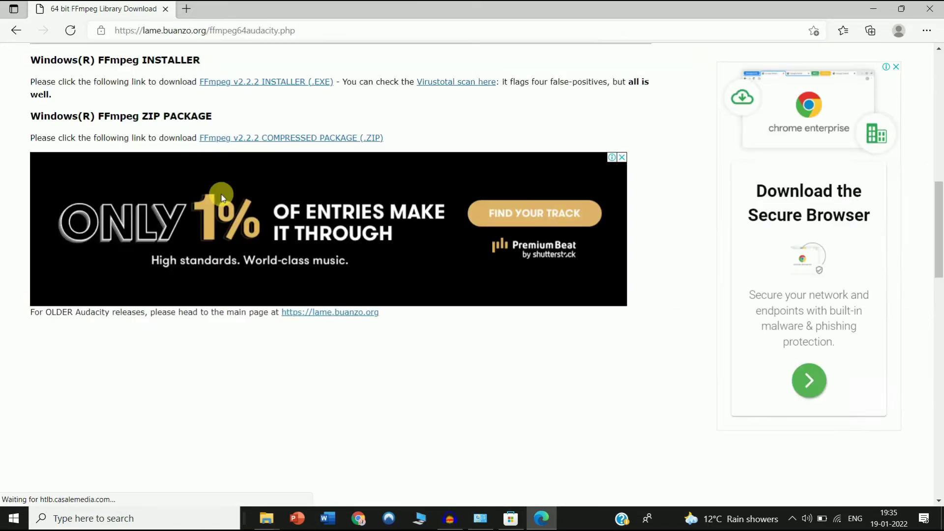
# Download the FFmpeg v2.2.2 64-bit installer (.EXE) and open the downloaded file.
pyautogui.scroll(-5, 221, 194)
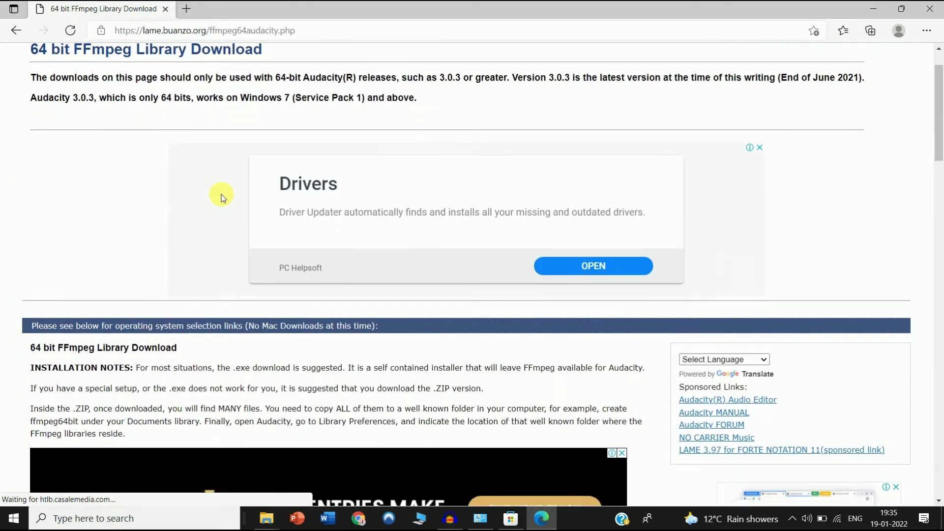
pyautogui.scroll(-1, 221, 193)
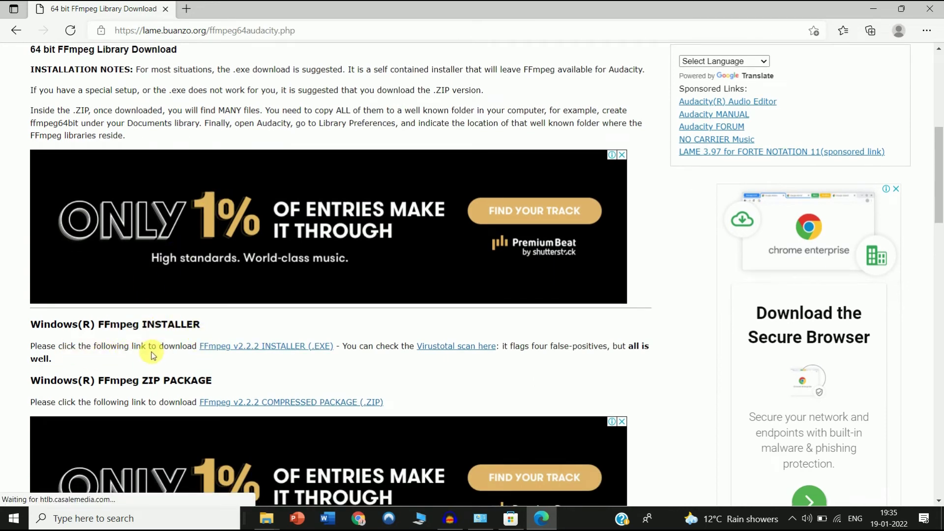
pyautogui.click(278, 348)
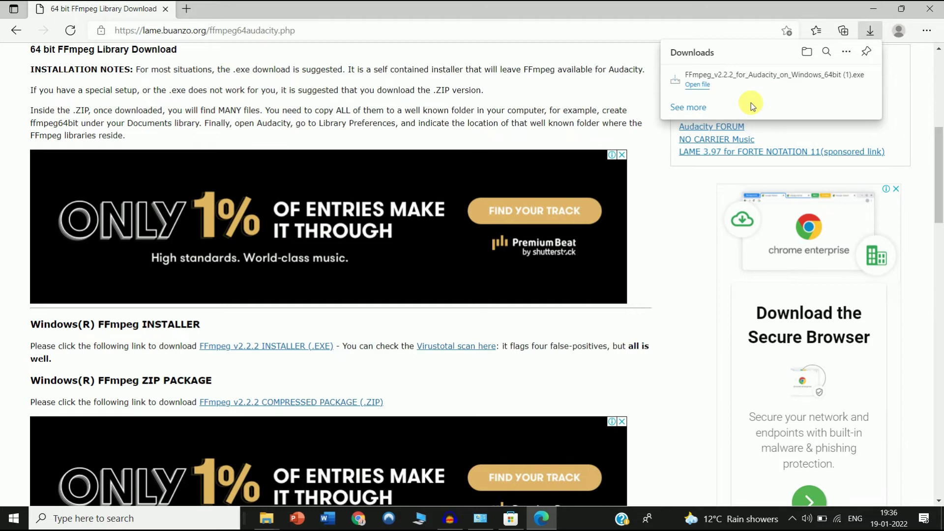
pyautogui.click(699, 86)
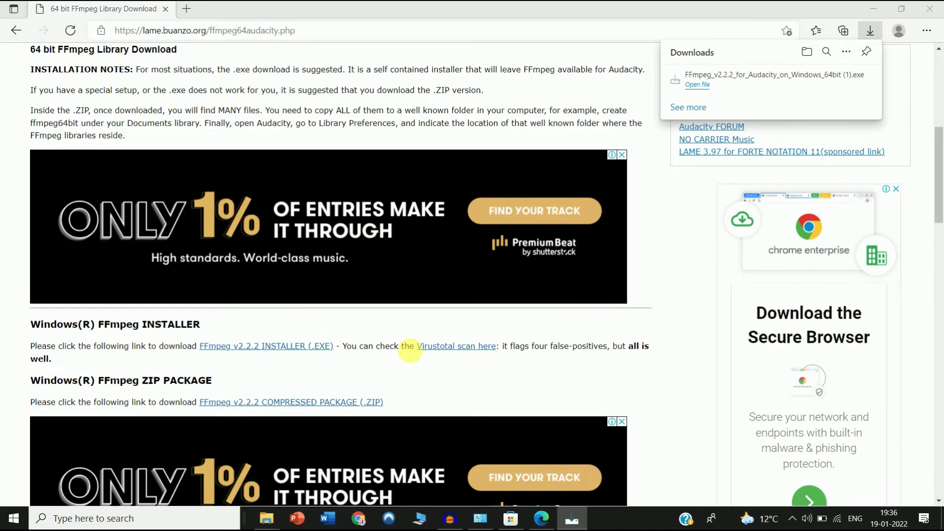
# Accept the license and install FFmpeg into C:\Program Files\FFmpeg For Audacity with default settings.
pyautogui.click(356, 319)
pyautogui.click(536, 355)
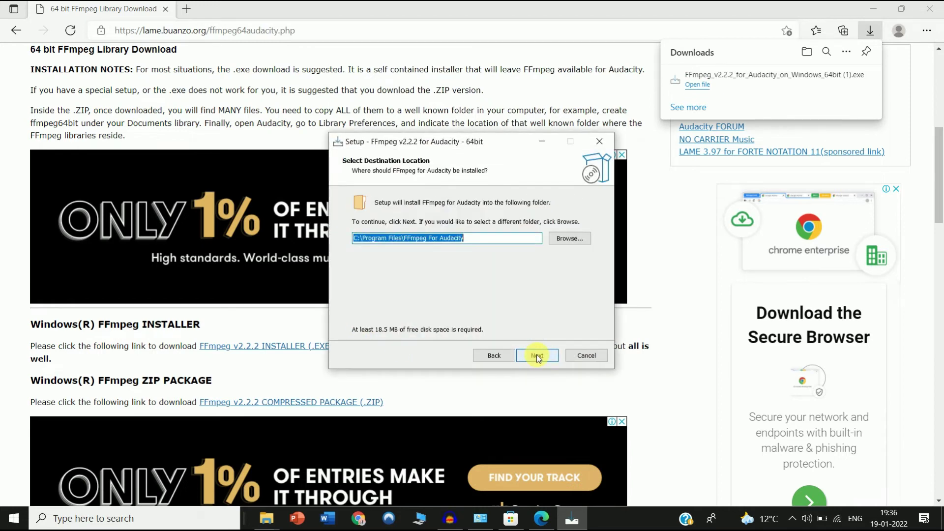
pyautogui.click(536, 355)
pyautogui.click(536, 355)
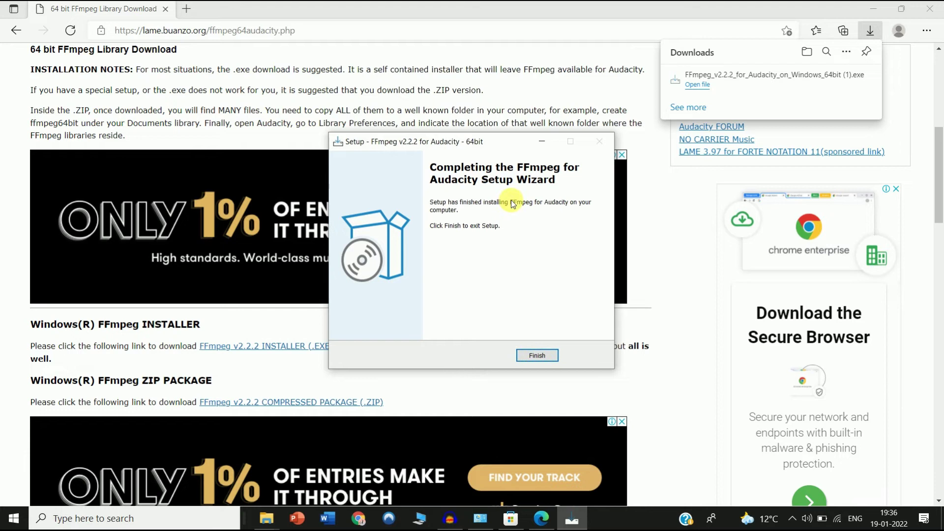
pyautogui.click(535, 356)
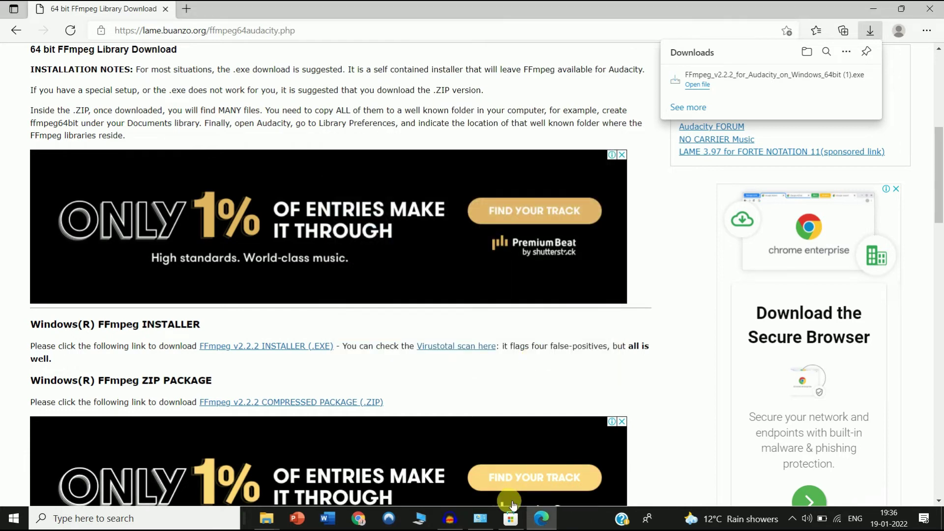
# Have Audacity locate FFmpeg F(55.33.100),C(55.52.102), keep the detected library, and save preferences.
pyautogui.click(453, 523)
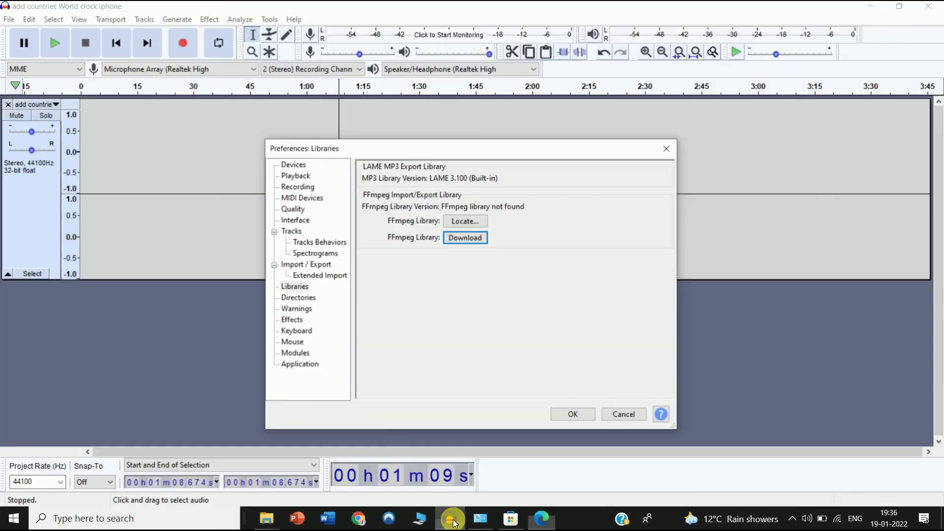
pyautogui.click(465, 222)
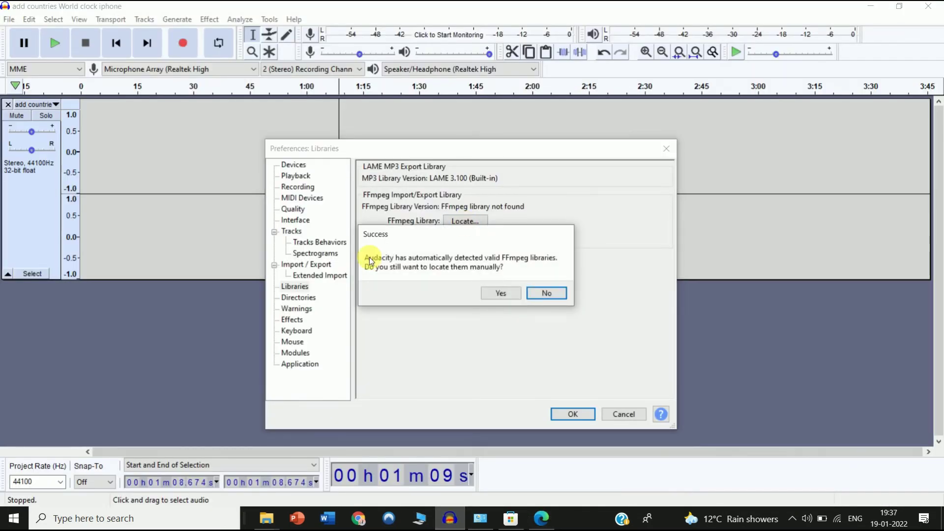
pyautogui.click(549, 291)
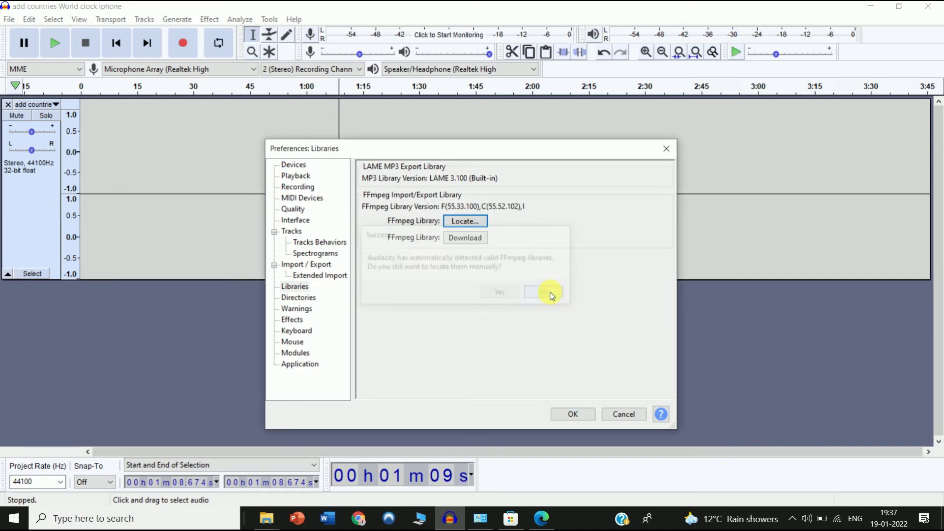
pyautogui.click(577, 416)
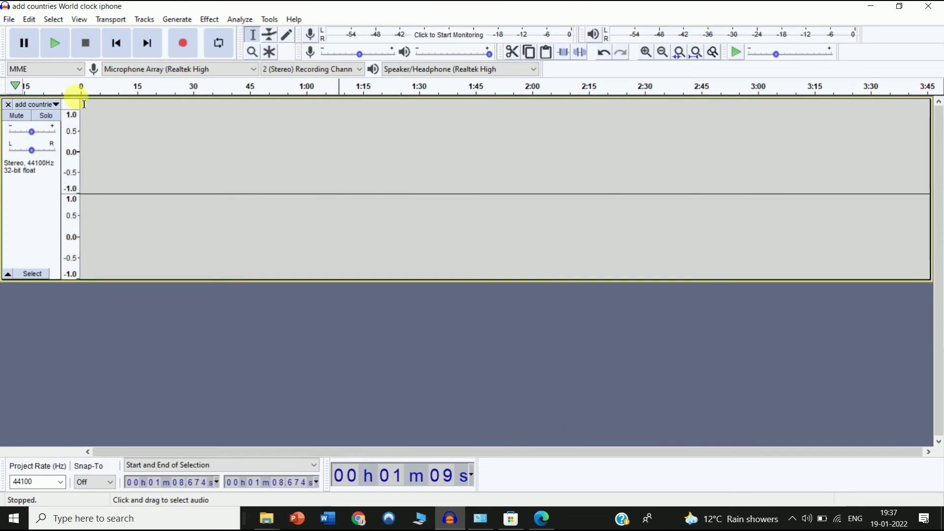
pyautogui.click(10, 21)
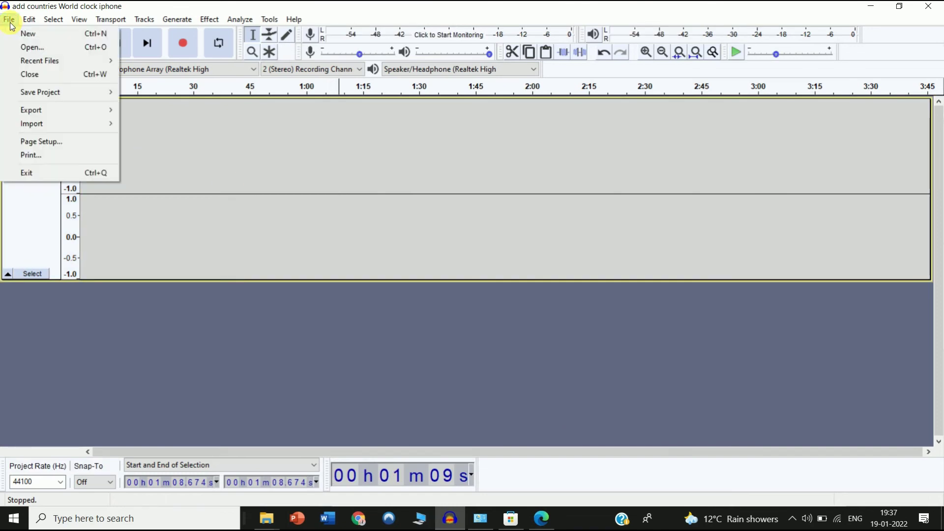
# Open the 'add countries World clock iphone' MP4 from the Desktop to import its audio.
pyautogui.click(26, 48)
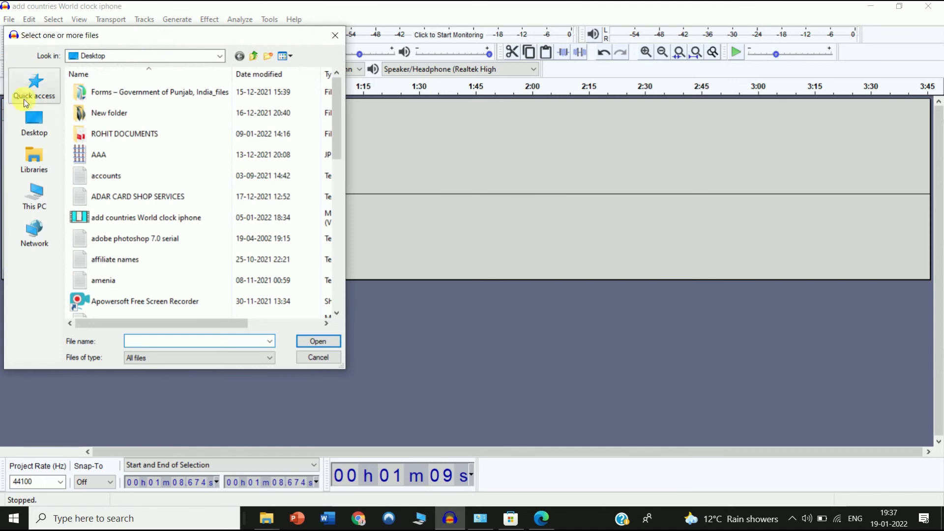
pyautogui.click(32, 120)
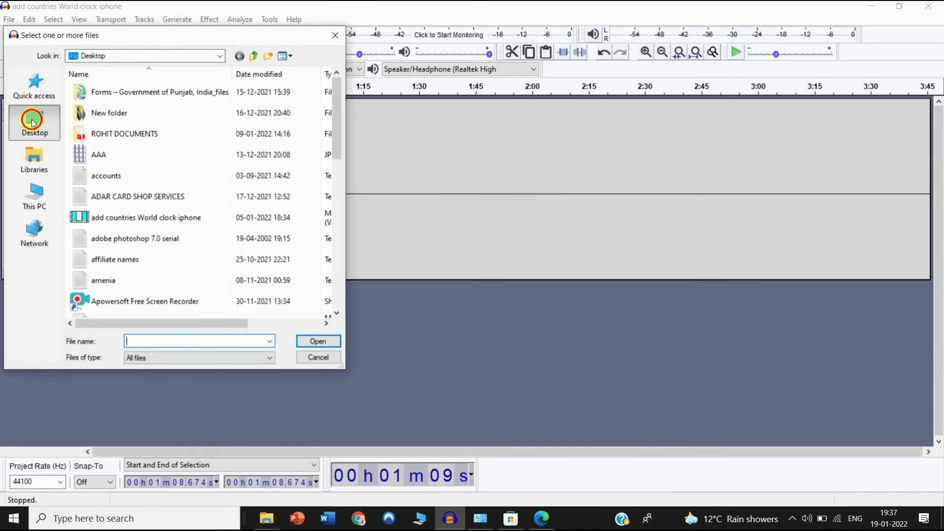
pyautogui.click(341, 221)
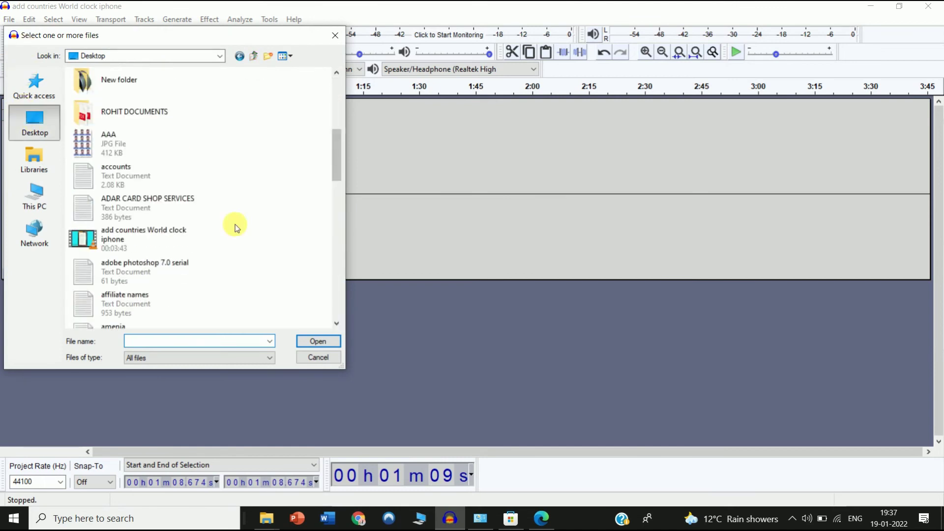
pyautogui.click(149, 238)
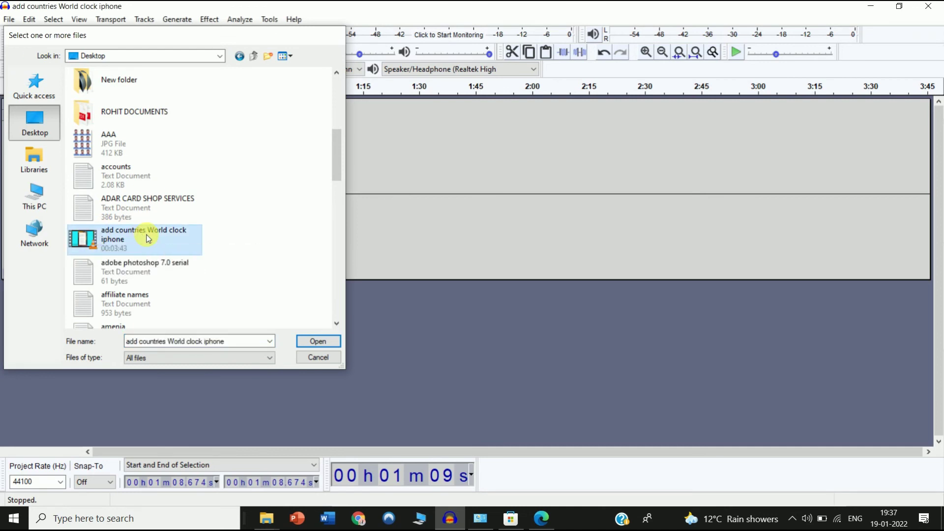
pyautogui.doubleClick(149, 239)
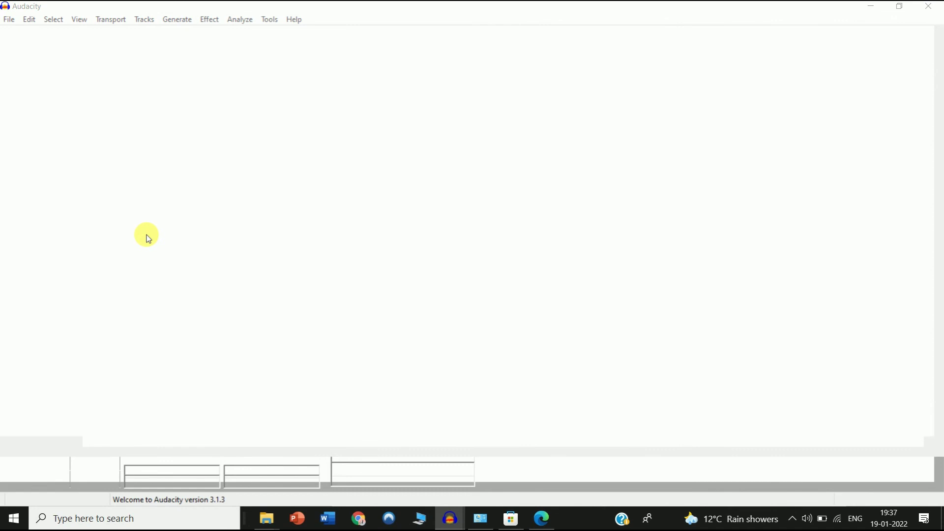